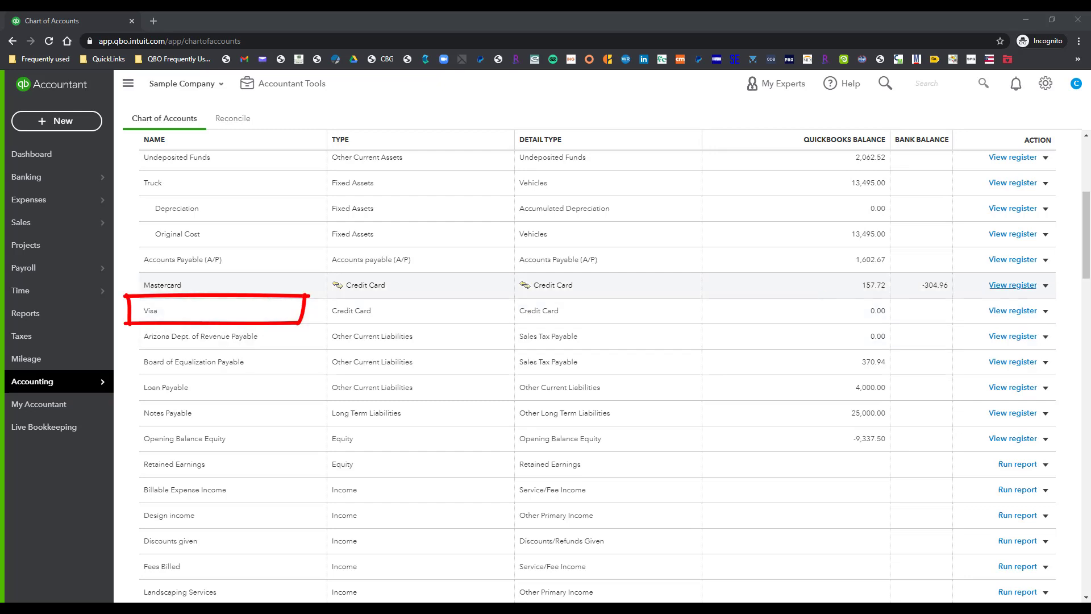
Scroll the Chart of Accounts back to the top, where Visa is listed at 0.00
left_click_drag(1089, 245, 1089, 185)
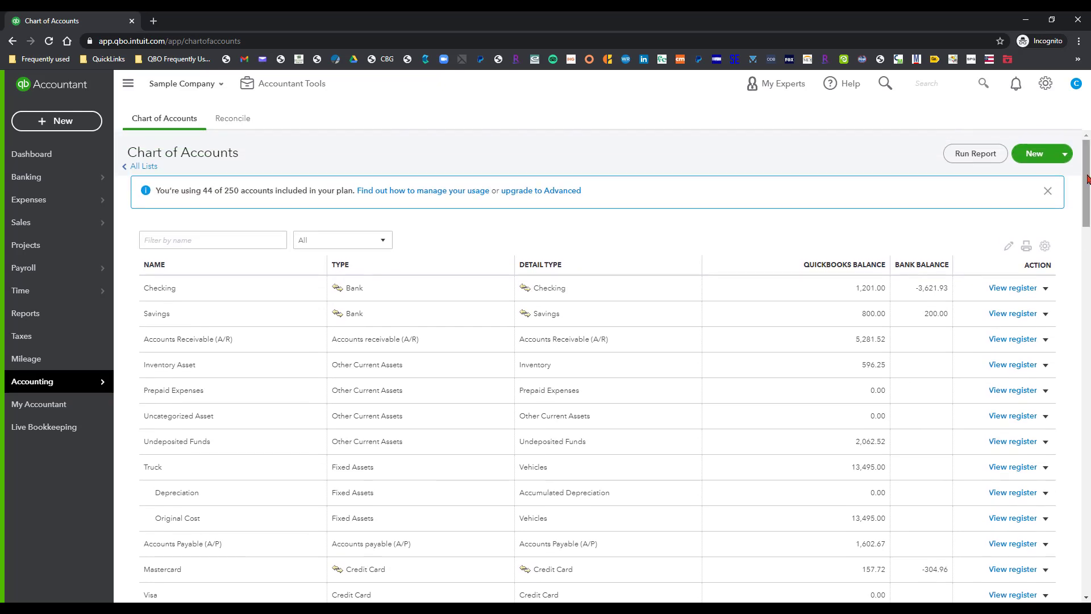
Create a new Credit Card account named Visa Sub 1 x1357
left_click(1040, 157)
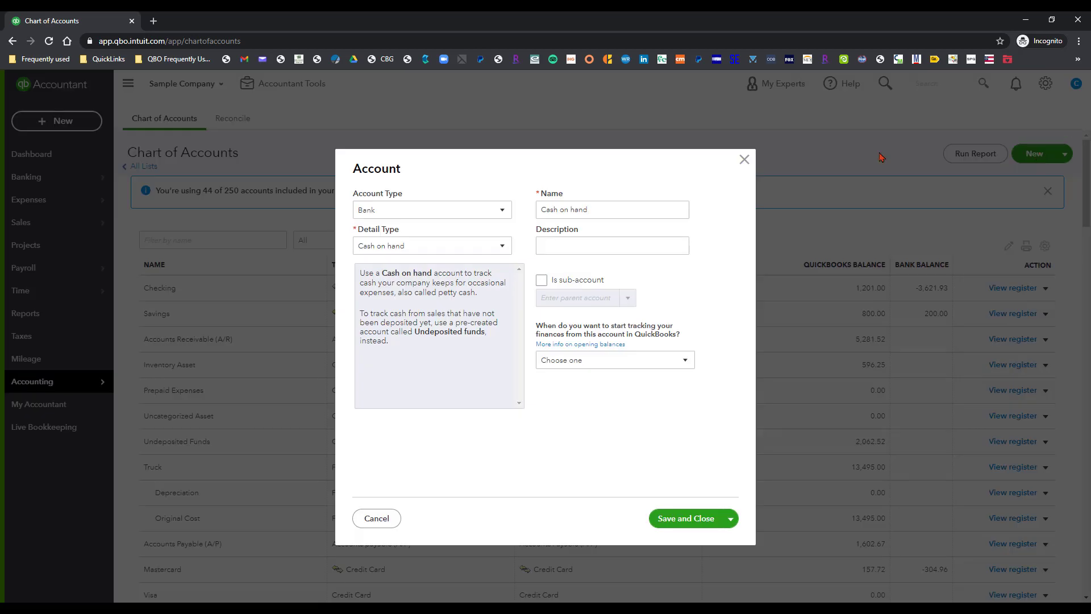
left_click(502, 210)
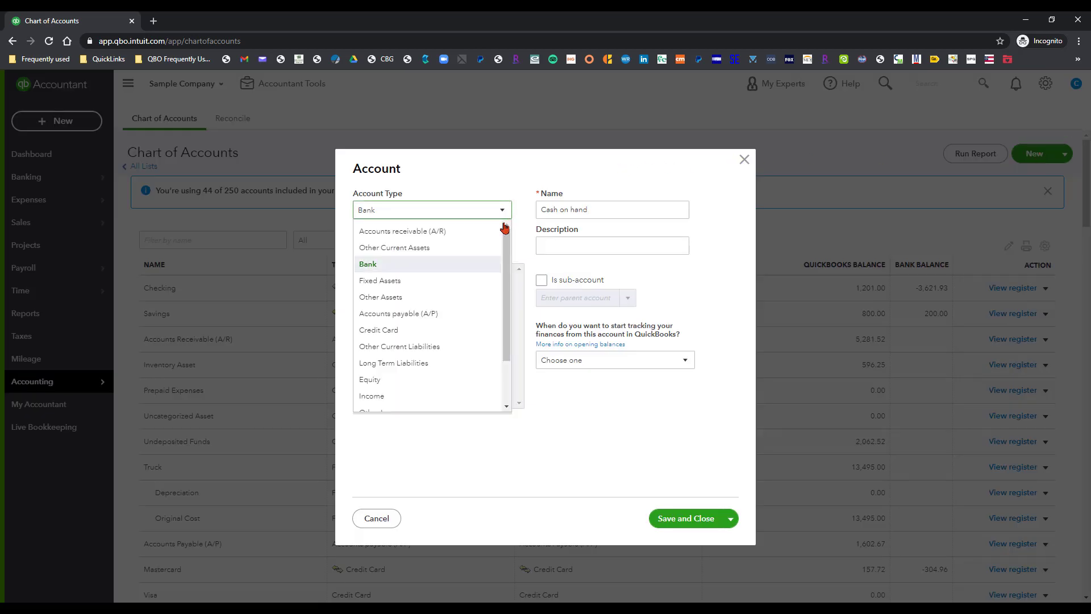
left_click(421, 332)
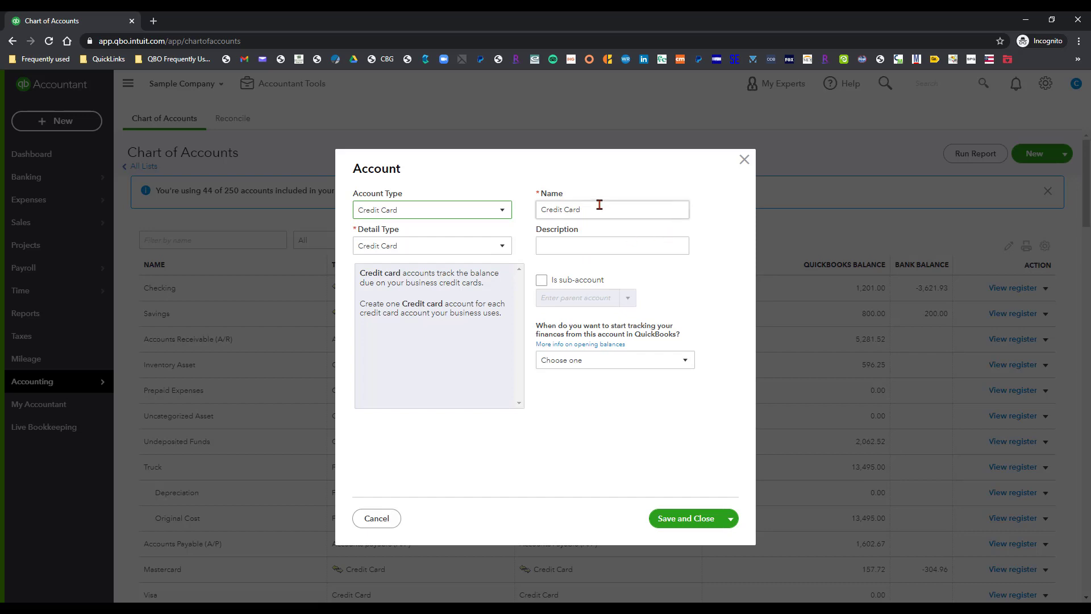
triple_click(539, 208)
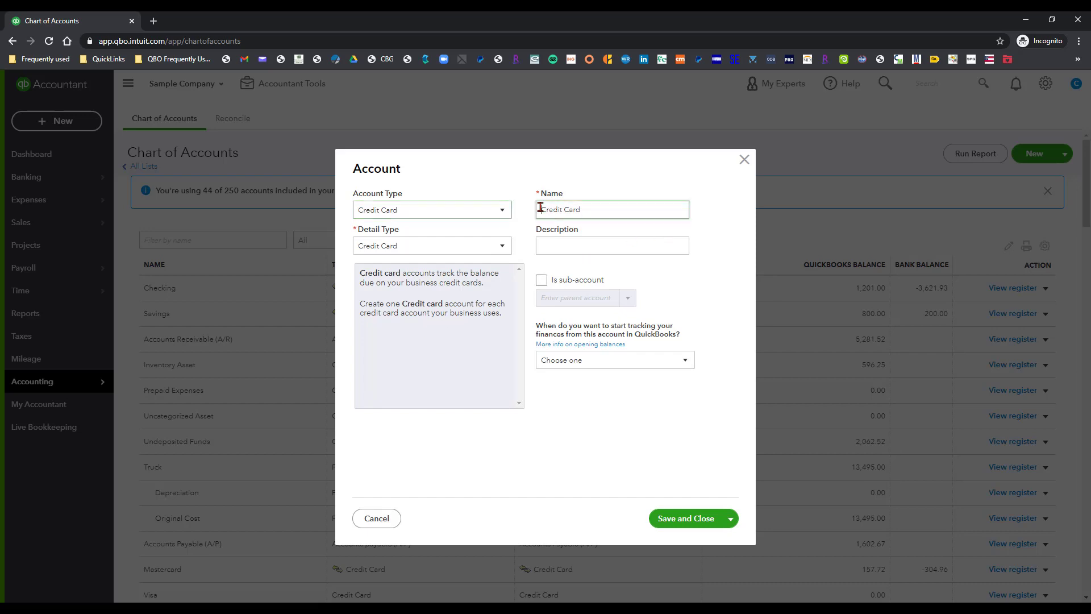
type("Visa Sub 1 x")
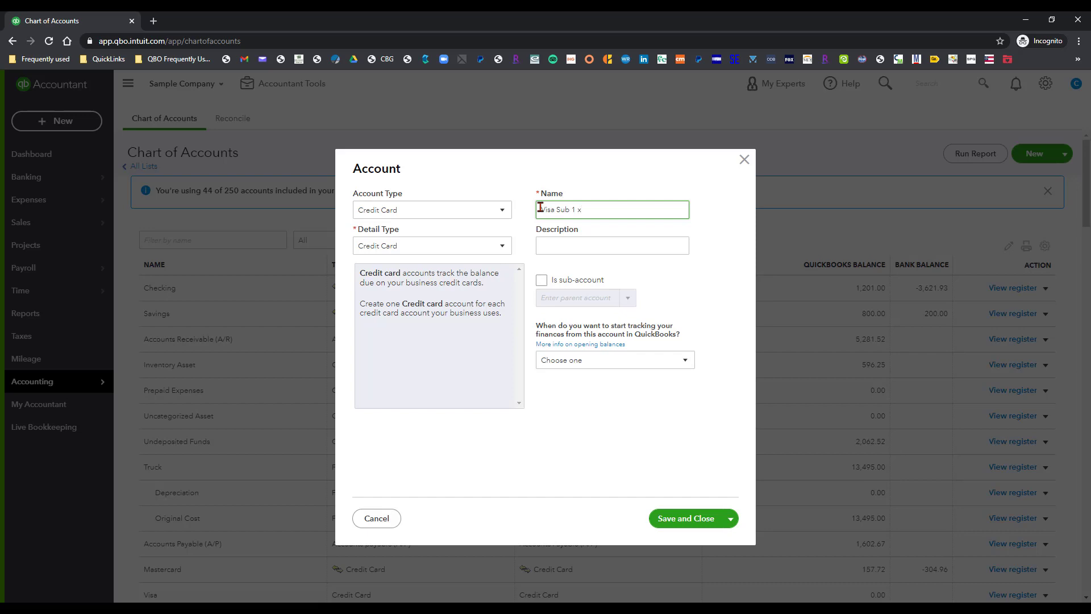
type("1357")
Make it a sub-account of Visa and save it
left_click(541, 281)
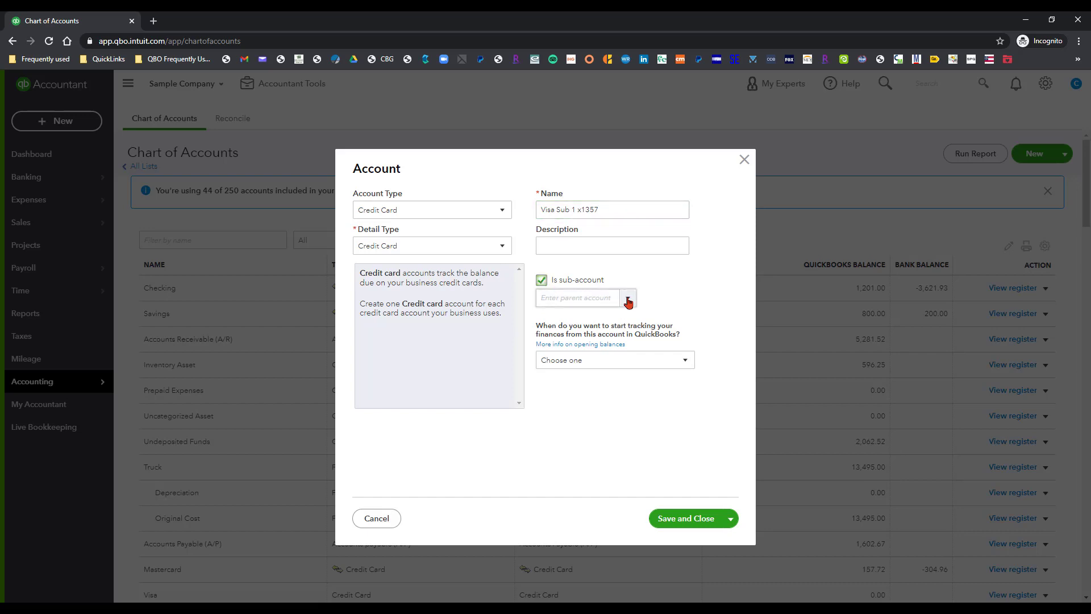
left_click(628, 300)
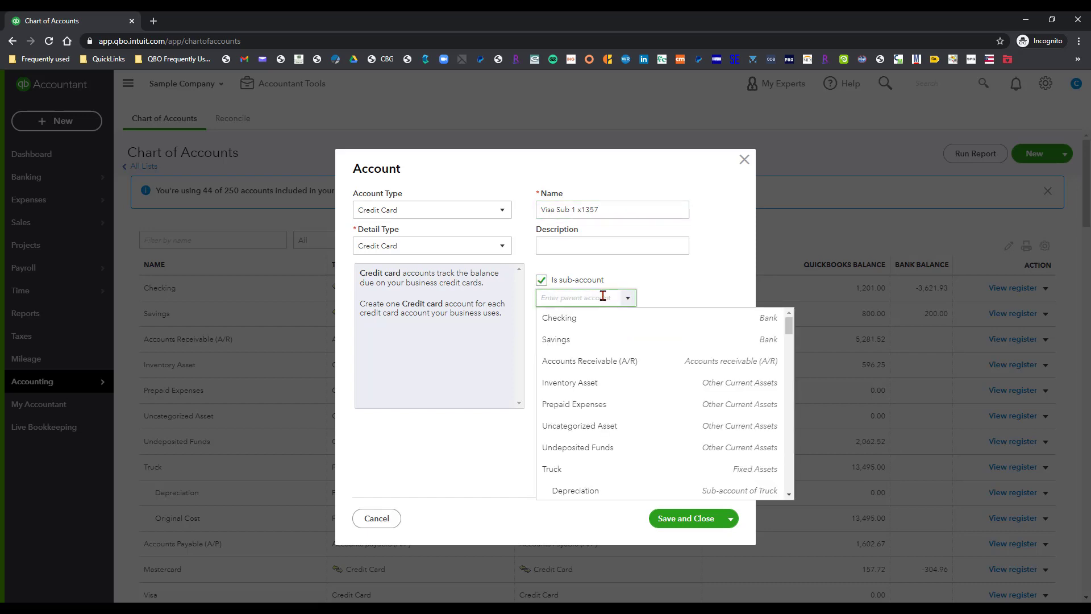
type("vi")
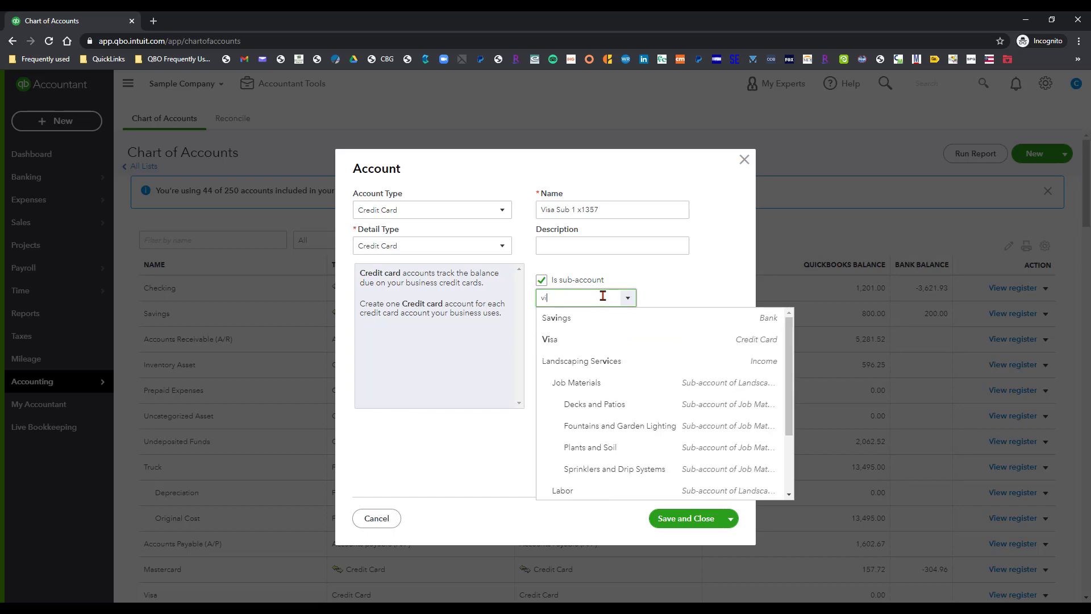
left_click(579, 339)
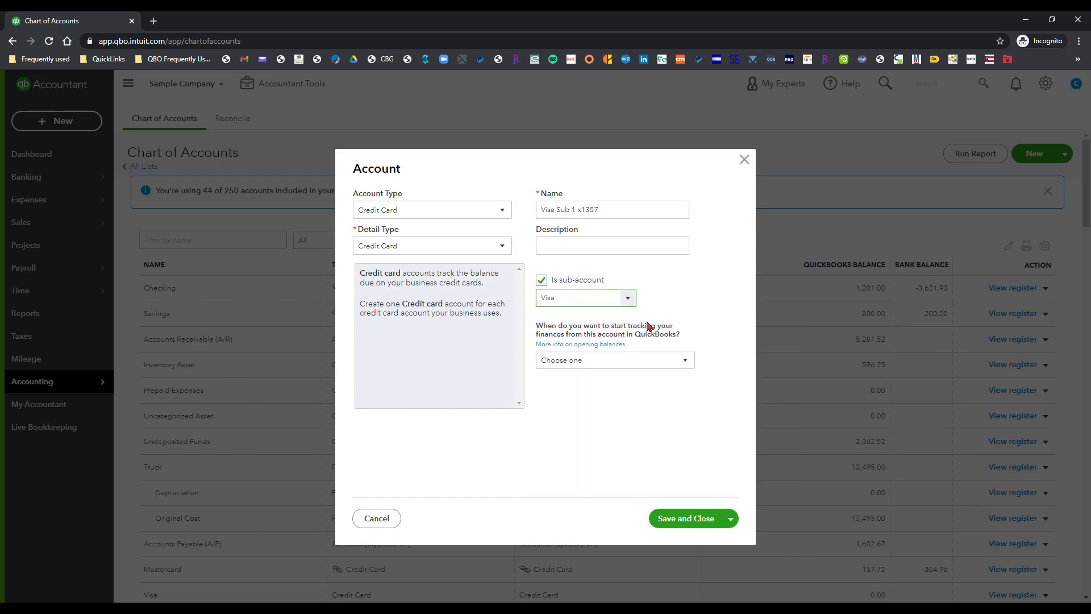
left_click(688, 519)
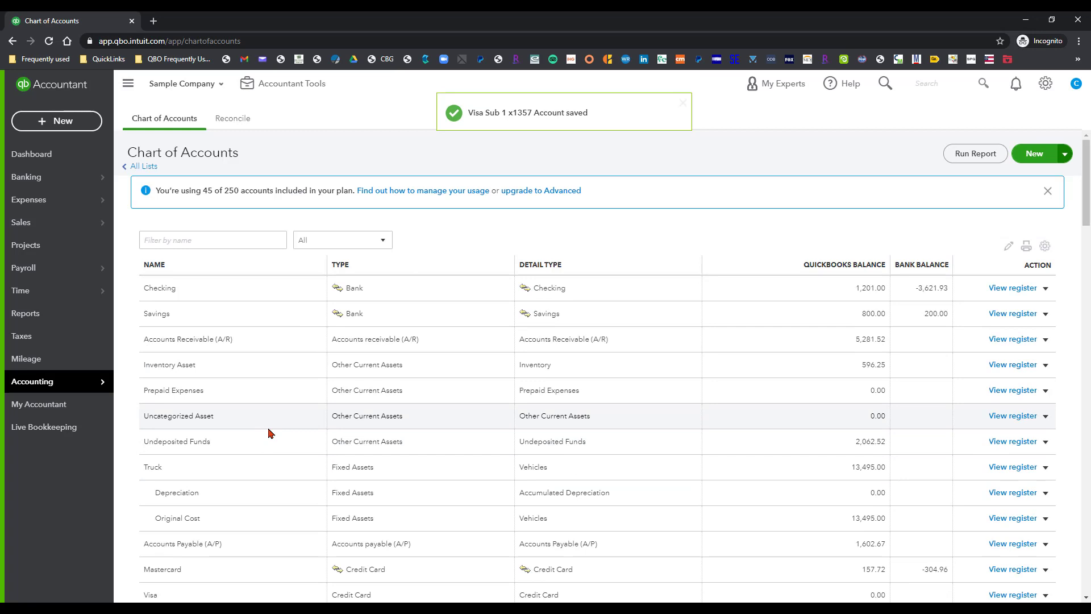
scroll(268, 434, "down", 2)
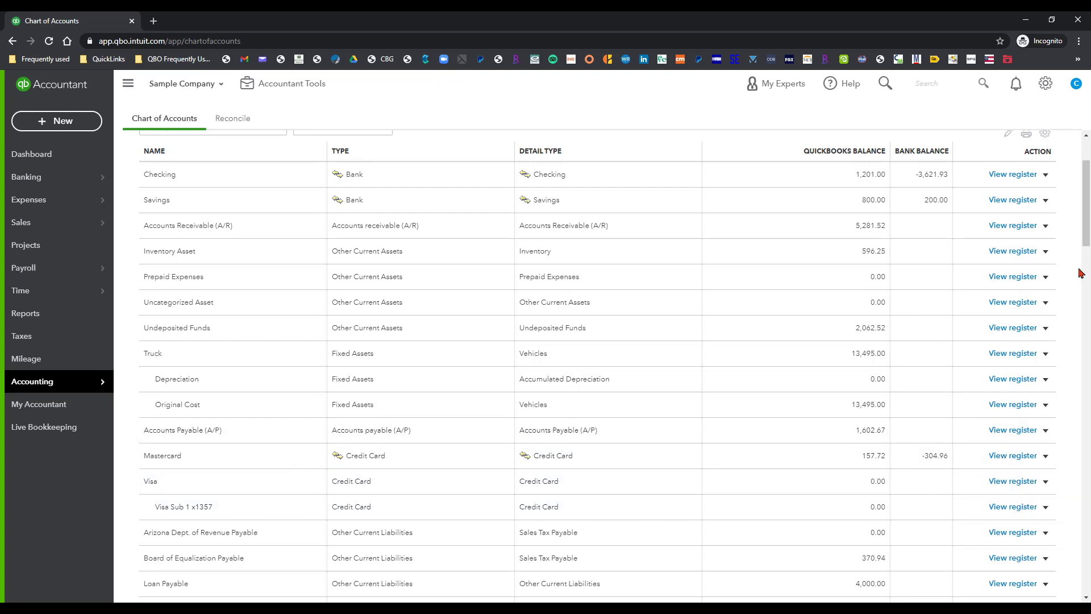
Create another Credit Card account, typing the name 'Visa Subcard 2 x3625'
left_click_drag(1089, 218, 1089, 198)
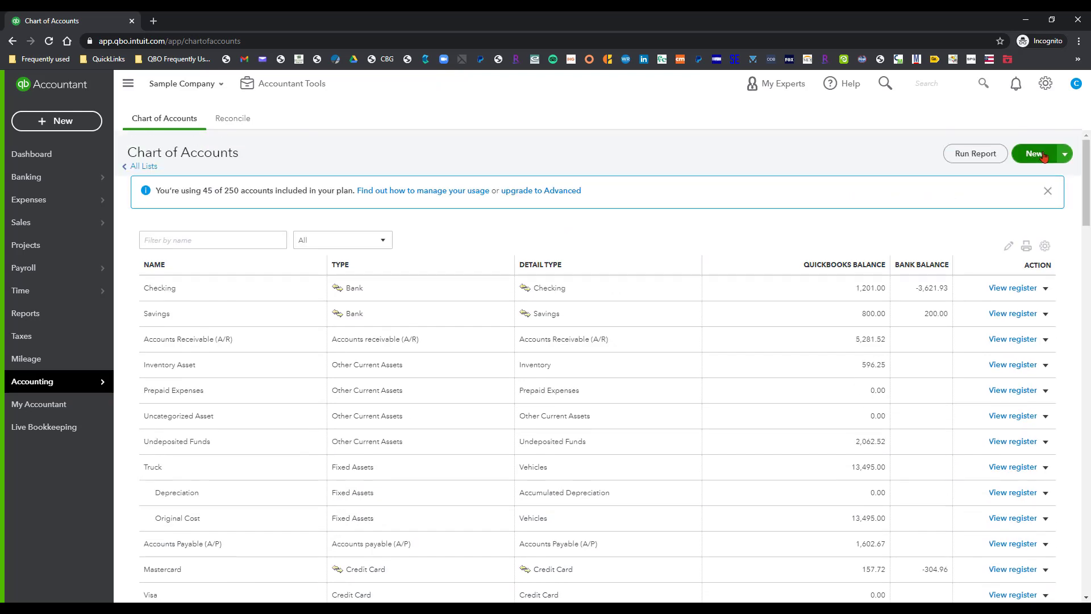
left_click(1034, 154)
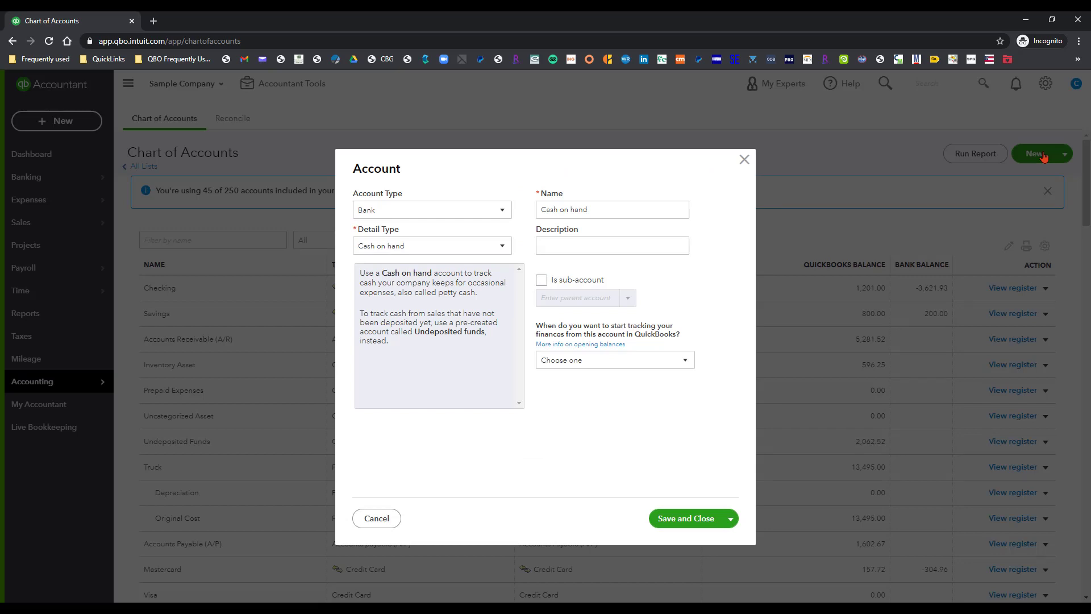
left_click(509, 212)
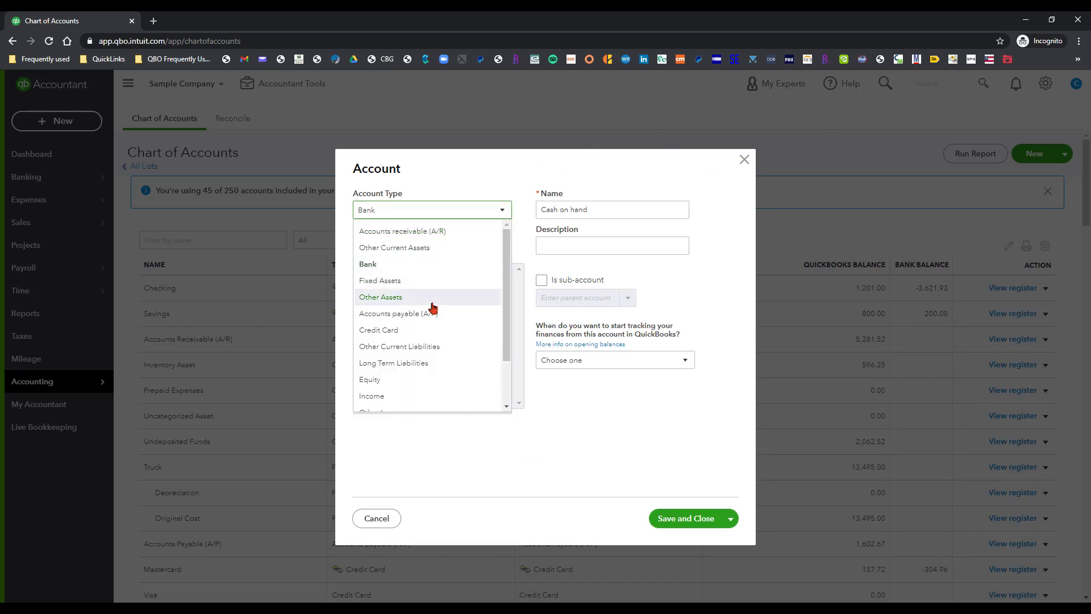
left_click(422, 333)
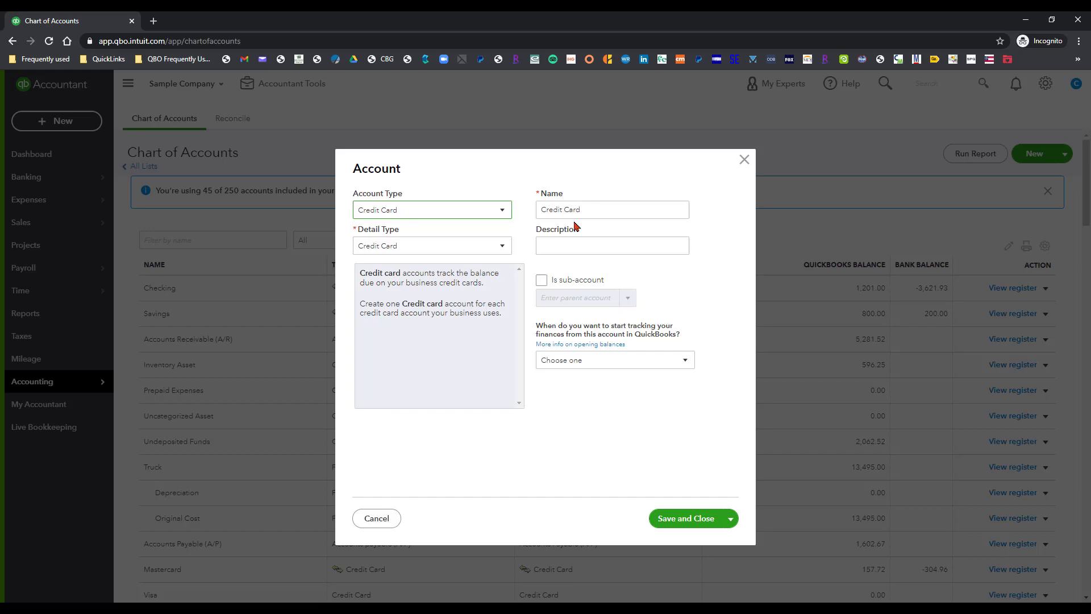
triple_click(592, 211)
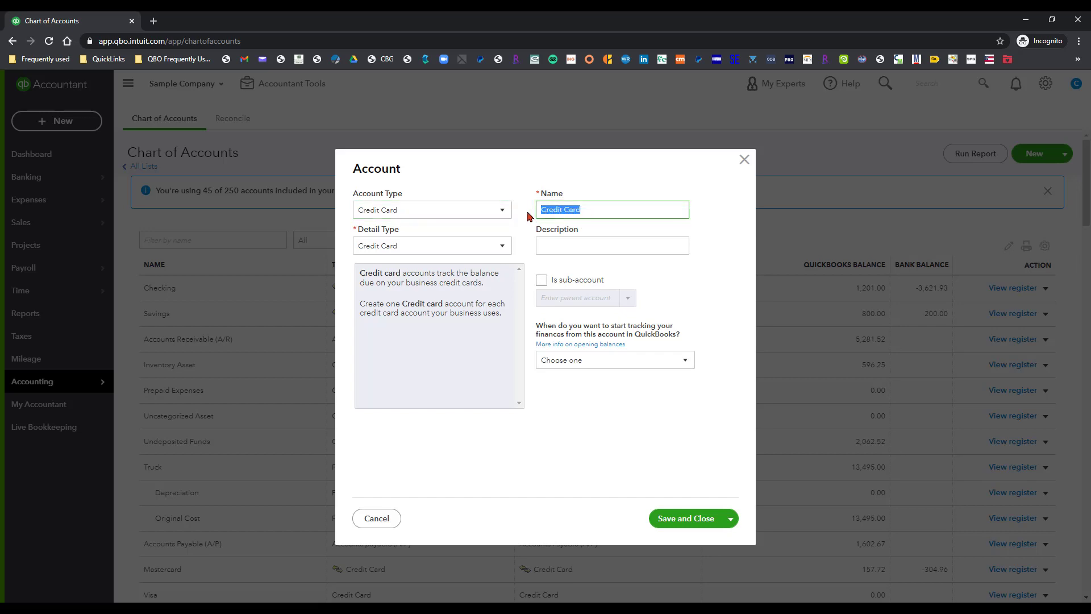
type("Visa Subcard")
type("2 x3625")
Set Visa as its parent, correct the name to 'Visa Sub 2 x3625', and save
left_click(542, 280)
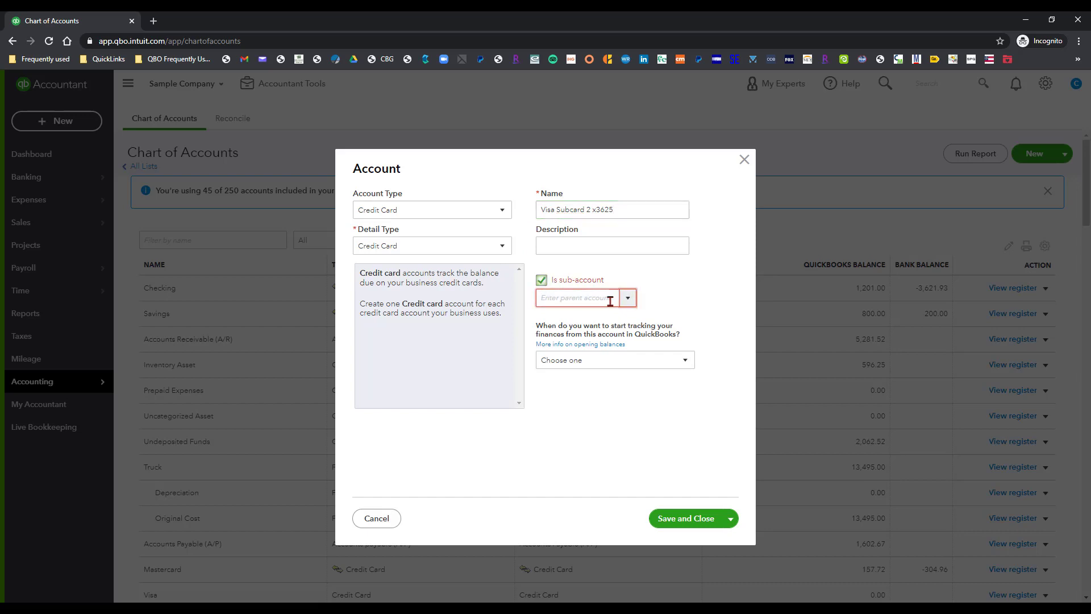
left_click(627, 298)
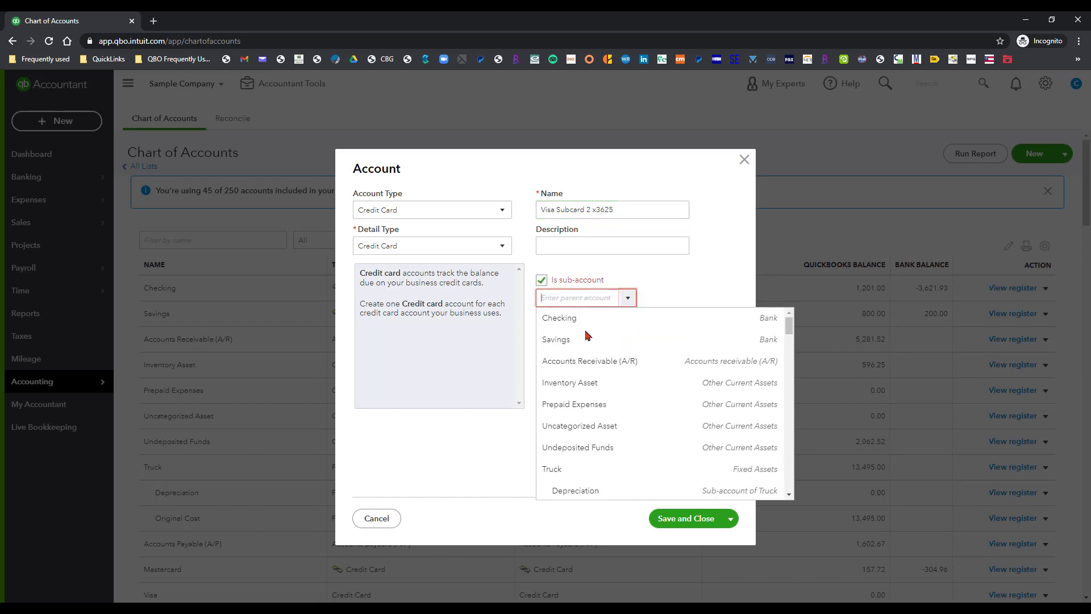
type("Visa")
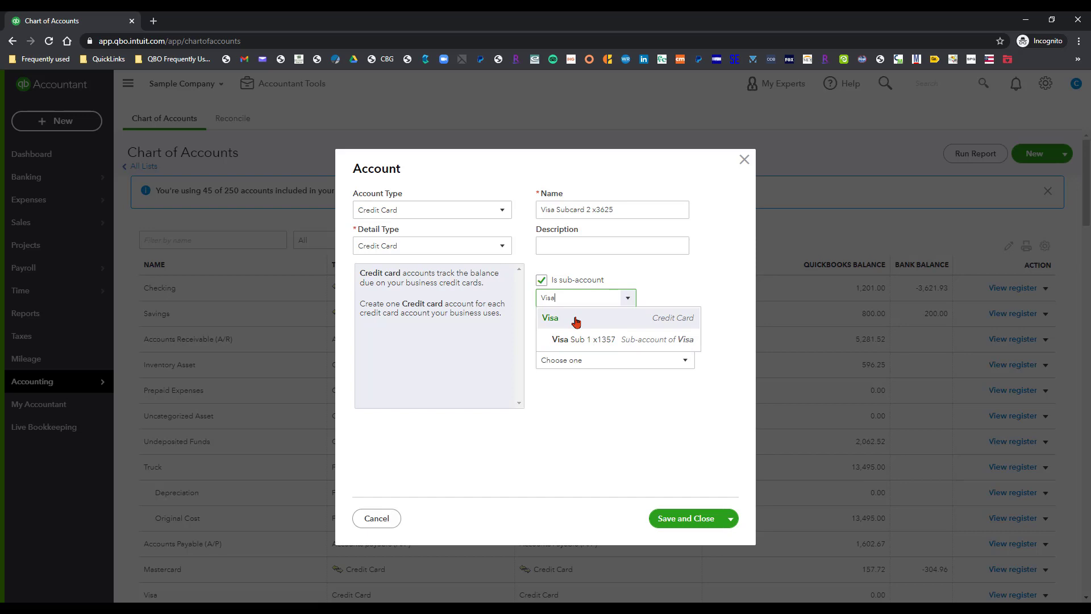
left_click(575, 321)
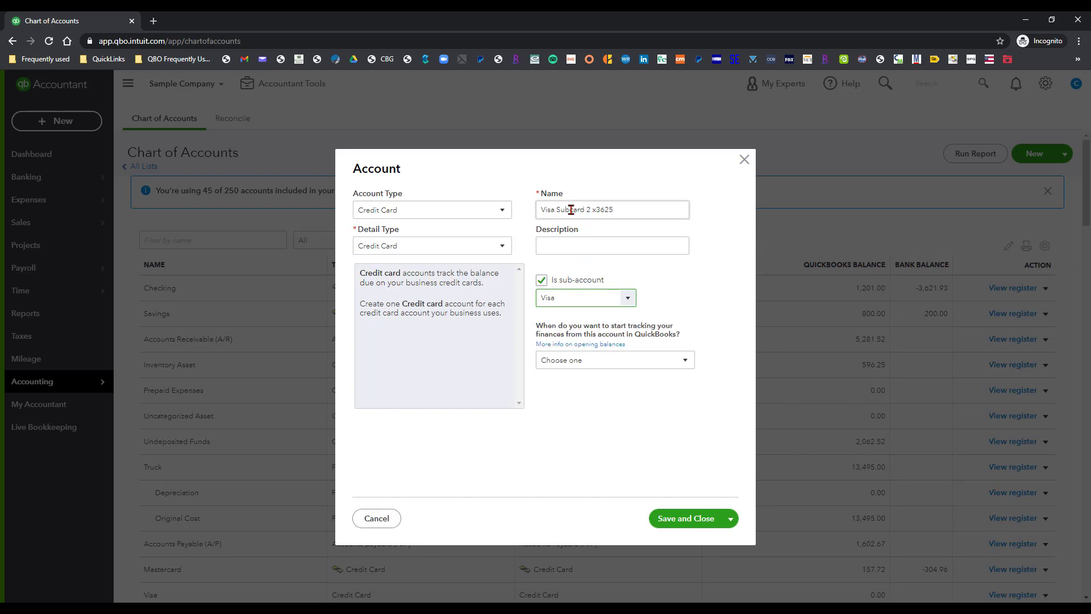
triple_click(571, 210)
left_click(571, 211)
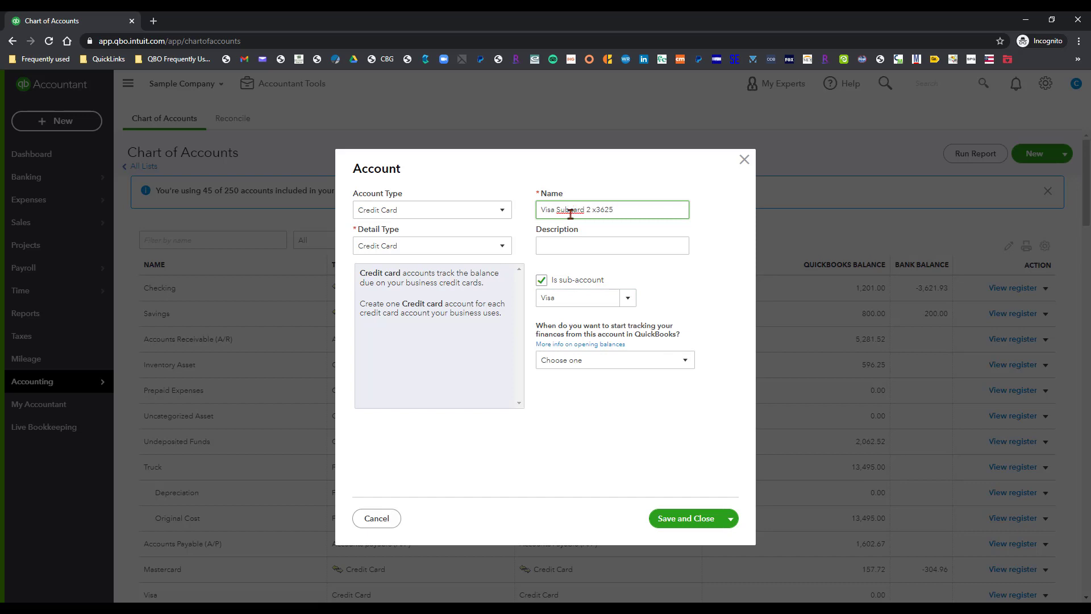
key("Delete")
key("Delete")
key("Delete")
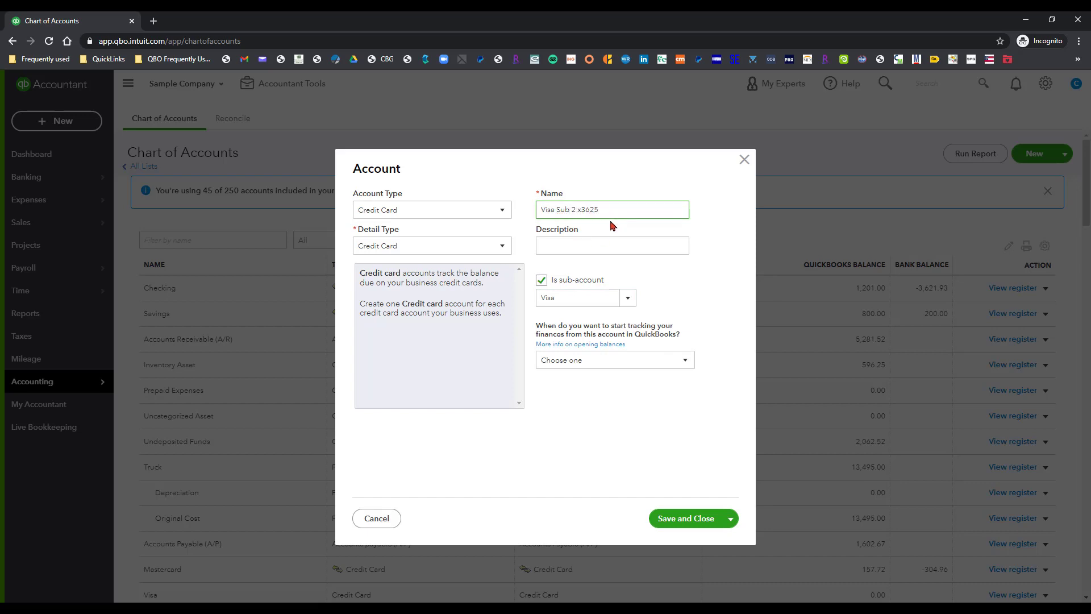
left_click(695, 519)
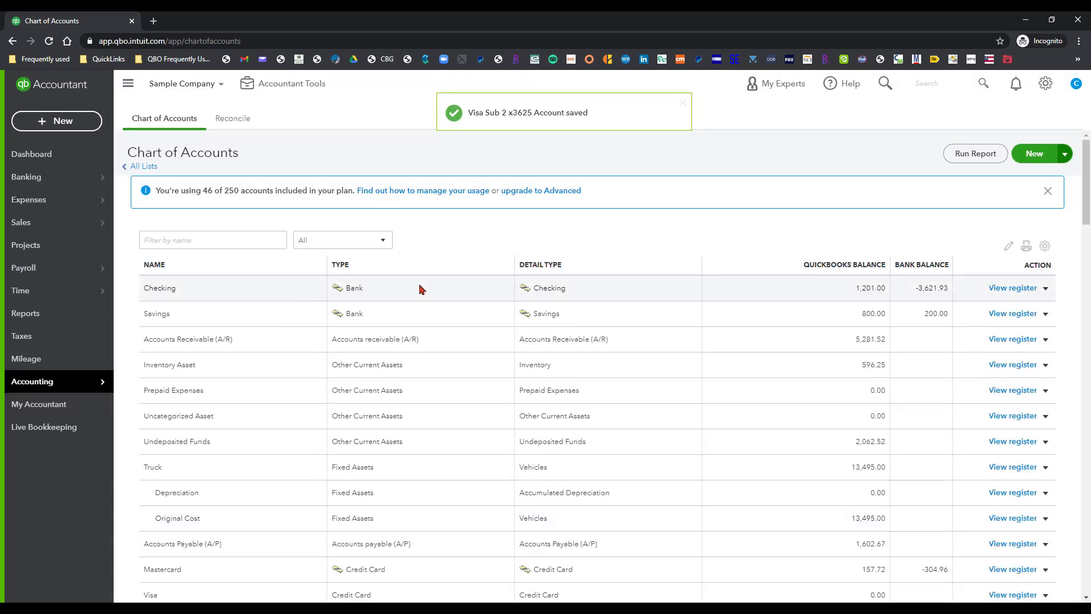
Scroll down to the Visa sub-accounts and open the action menu for Visa Sub 1
scroll(288, 412, "down", 3)
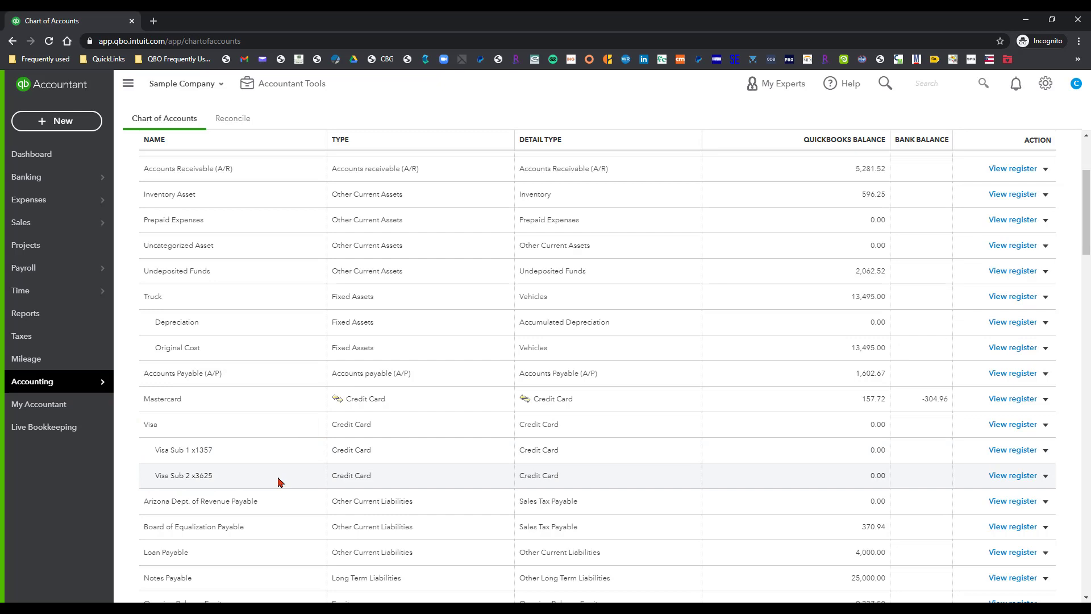
left_click(1045, 451)
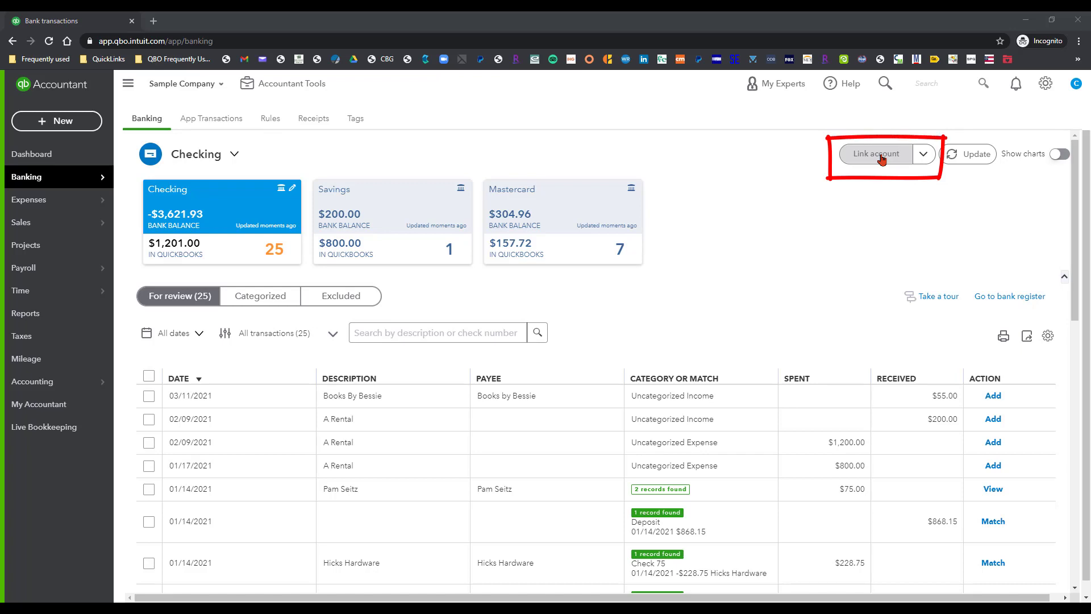
Use Link account on the Banking page to start connecting a new account
left_click(882, 159)
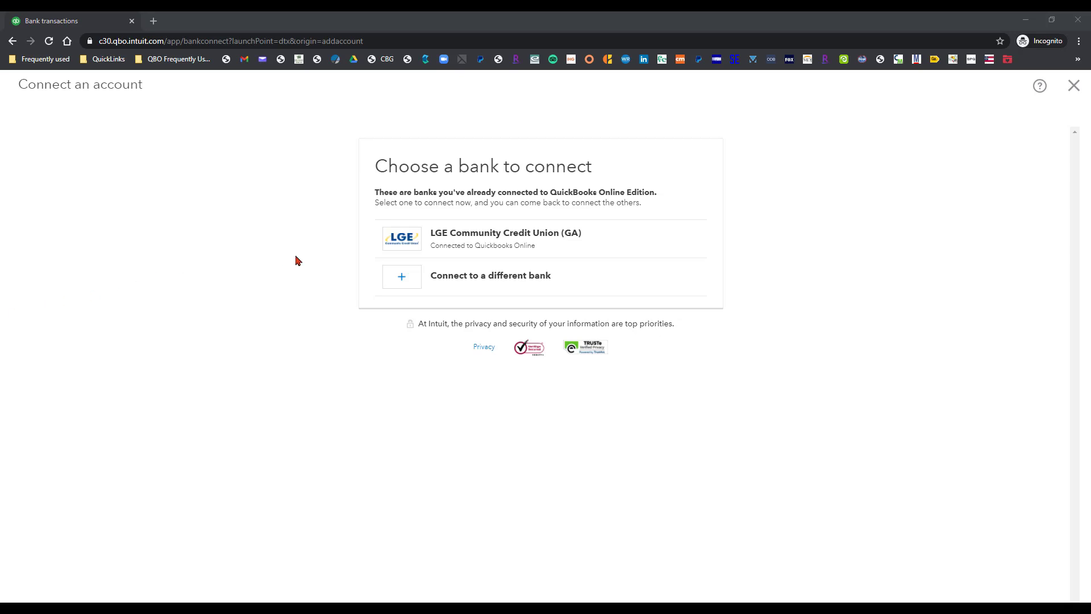
Choose a different bank instead of LGE Community Credit Union
left_click(451, 279)
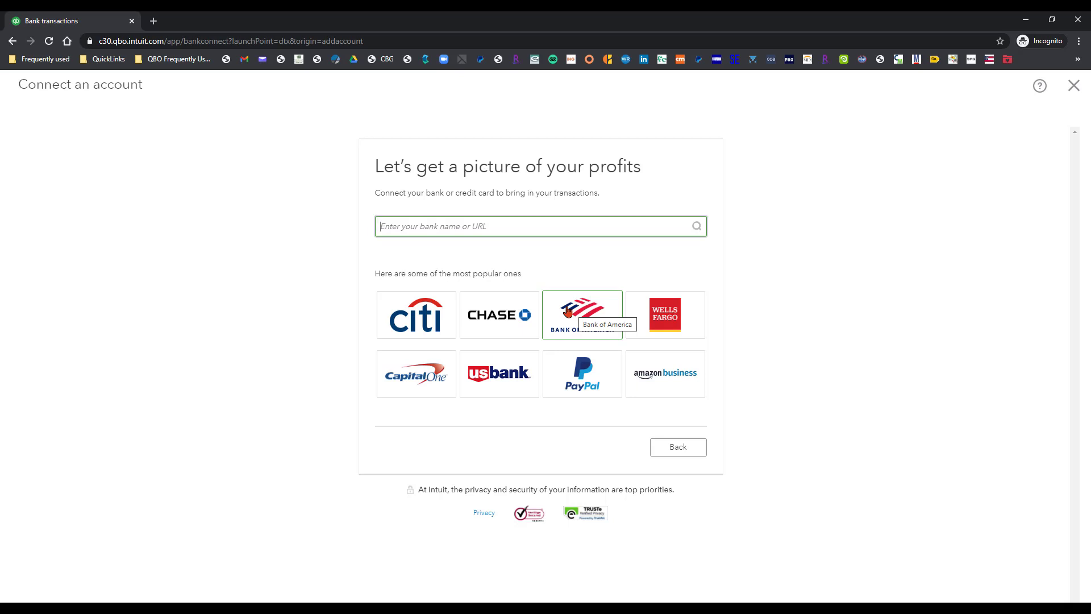
Pick Bank of America, continue to its login window, then close it without signing in
left_click(567, 311)
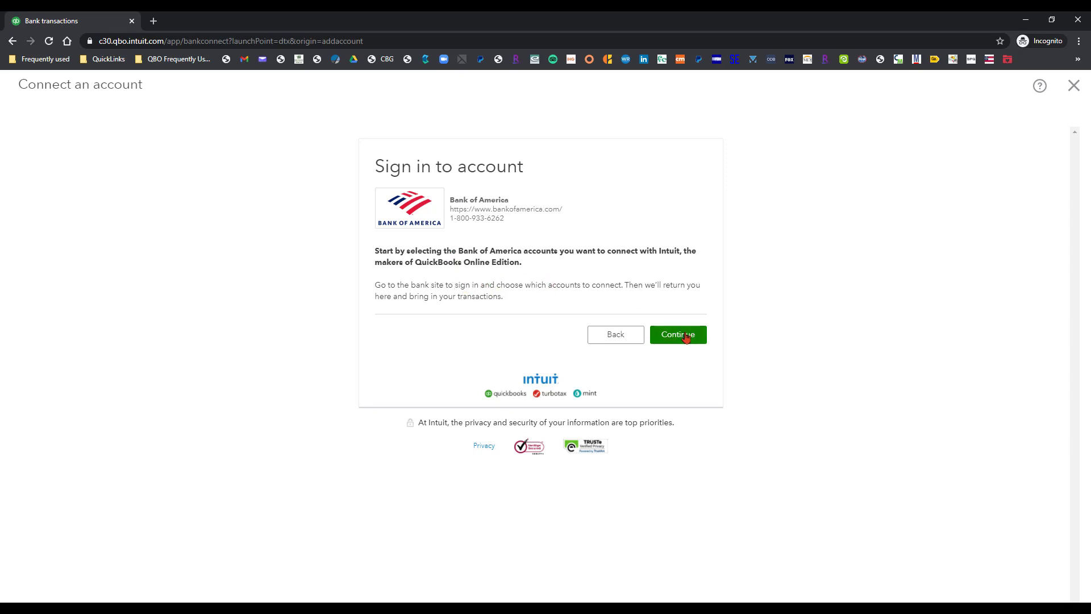
left_click(686, 336)
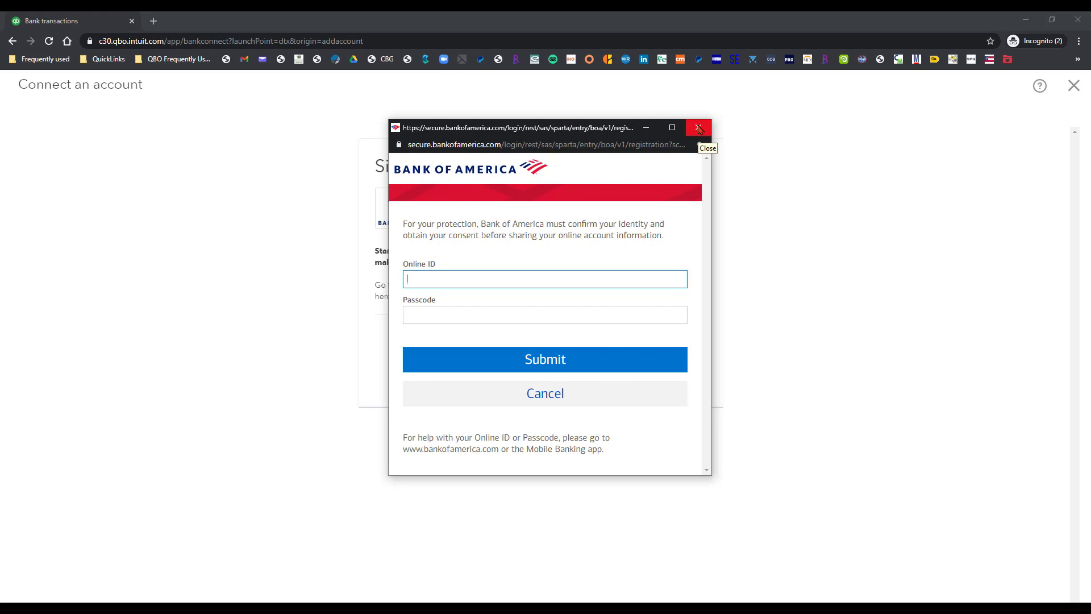
left_click(700, 130)
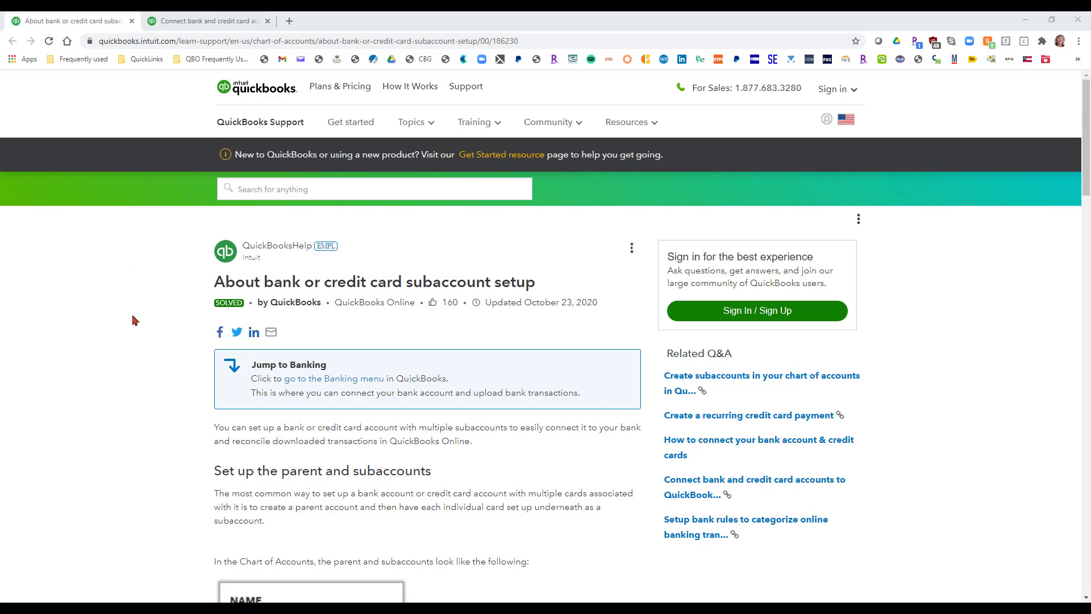
scroll(134, 319, "down", 6)
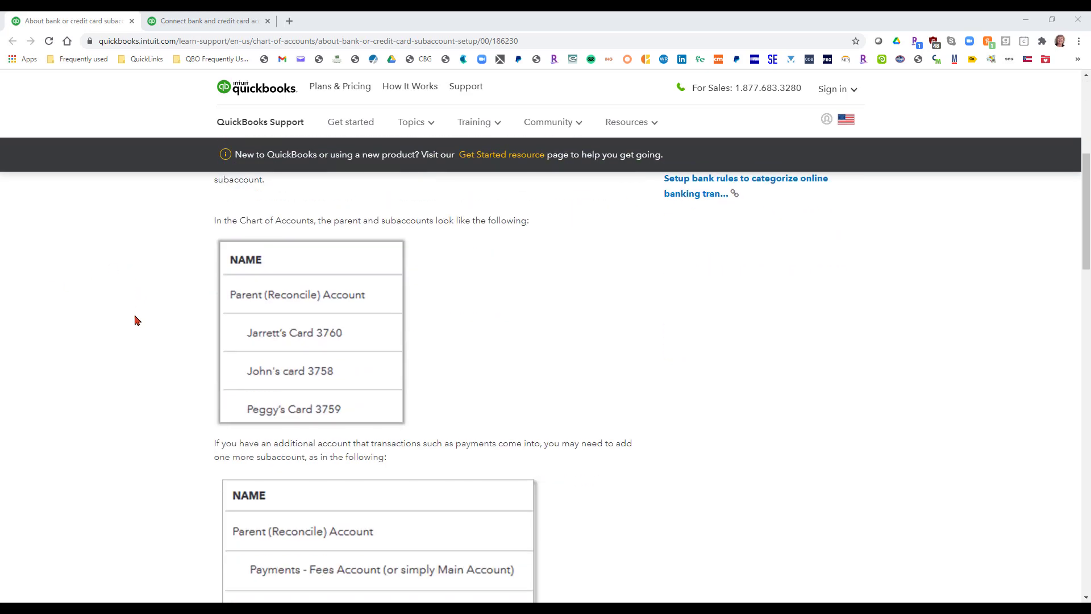
scroll(135, 320, "down", 13)
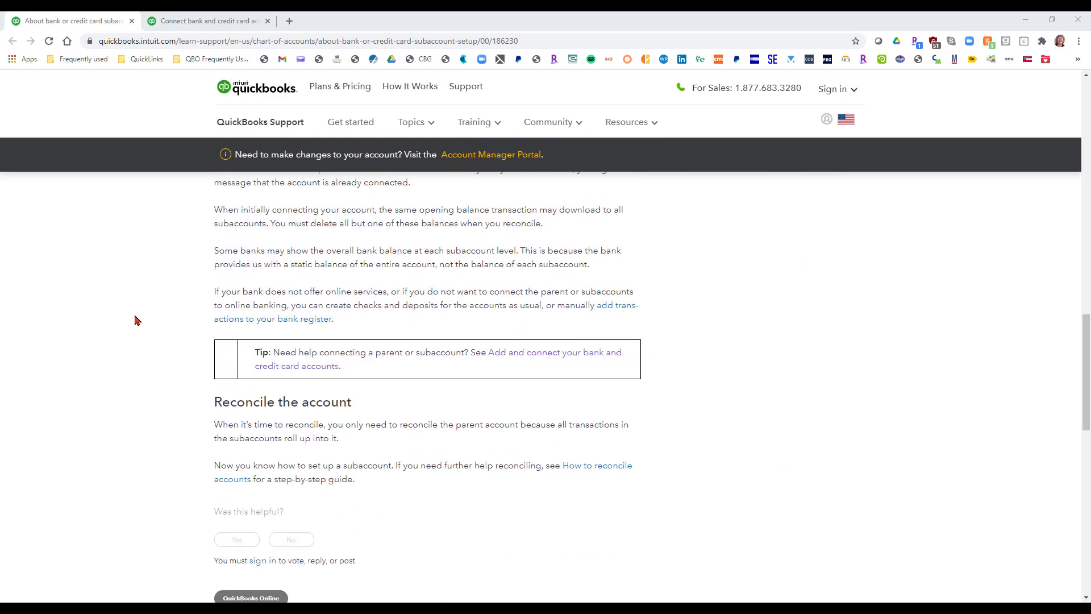
scroll(135, 320, "down", 3)
scroll(135, 321, "up", 13)
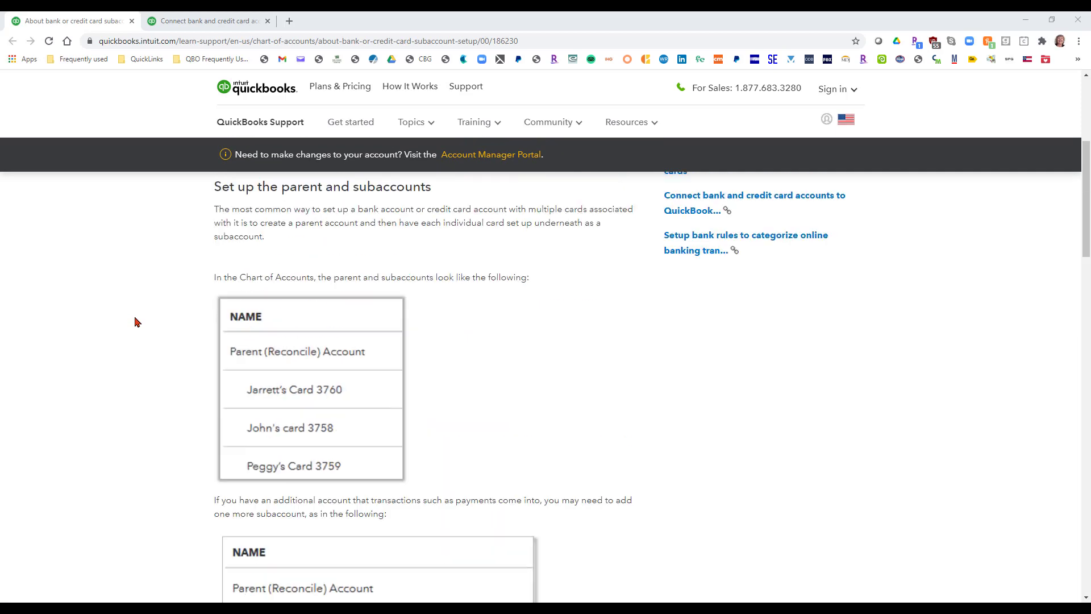
scroll(135, 322, "up", 5)
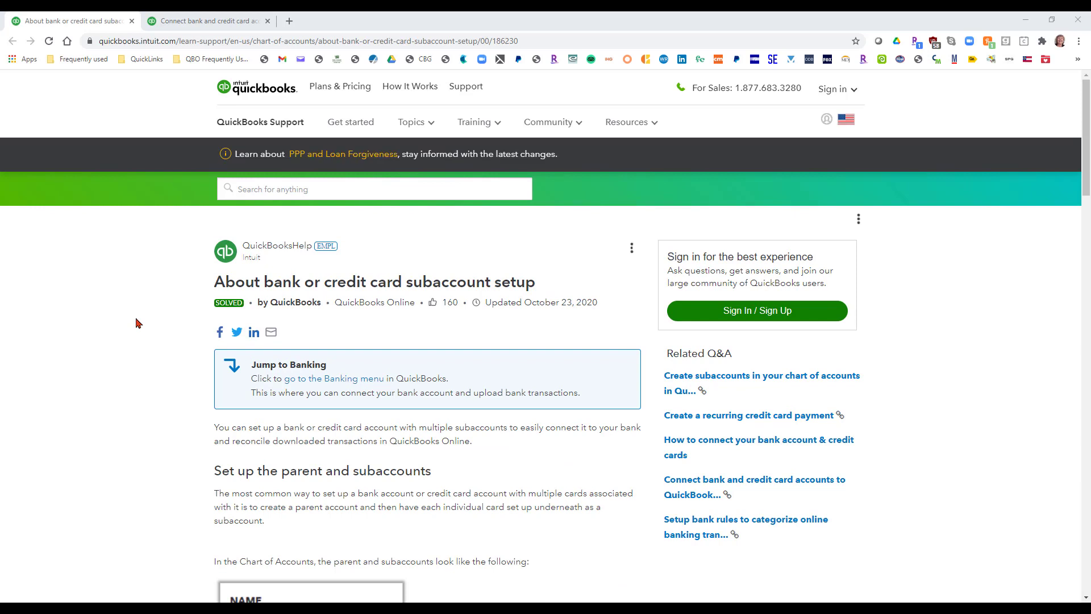
Switch to the 'Connect bank and credit card accounts' article tab and scroll through it
left_click(196, 21)
scroll(131, 260, "up", 8)
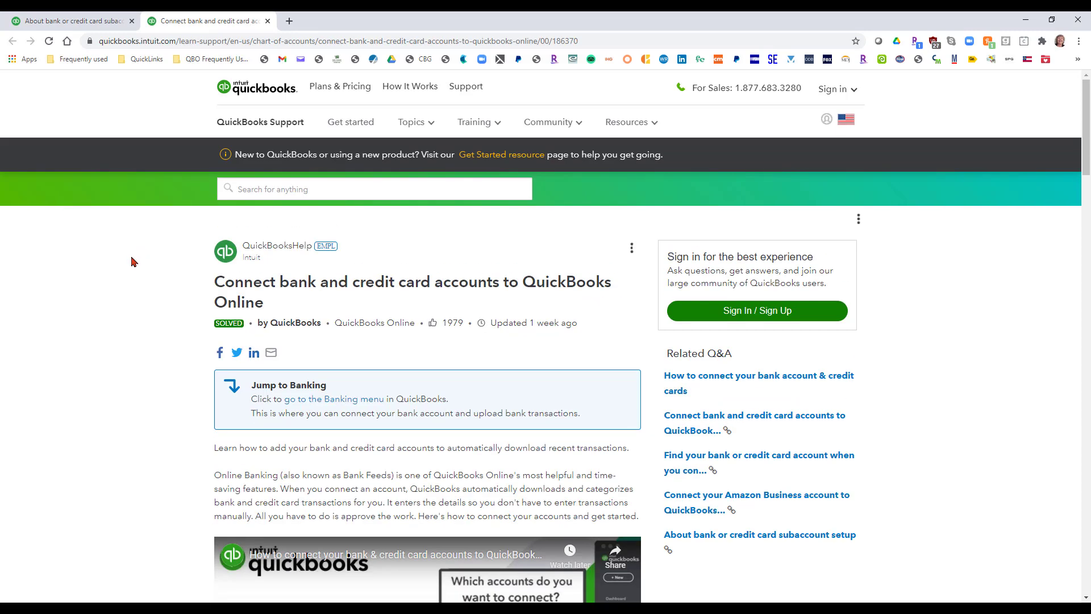
scroll(131, 260, "down", 9)
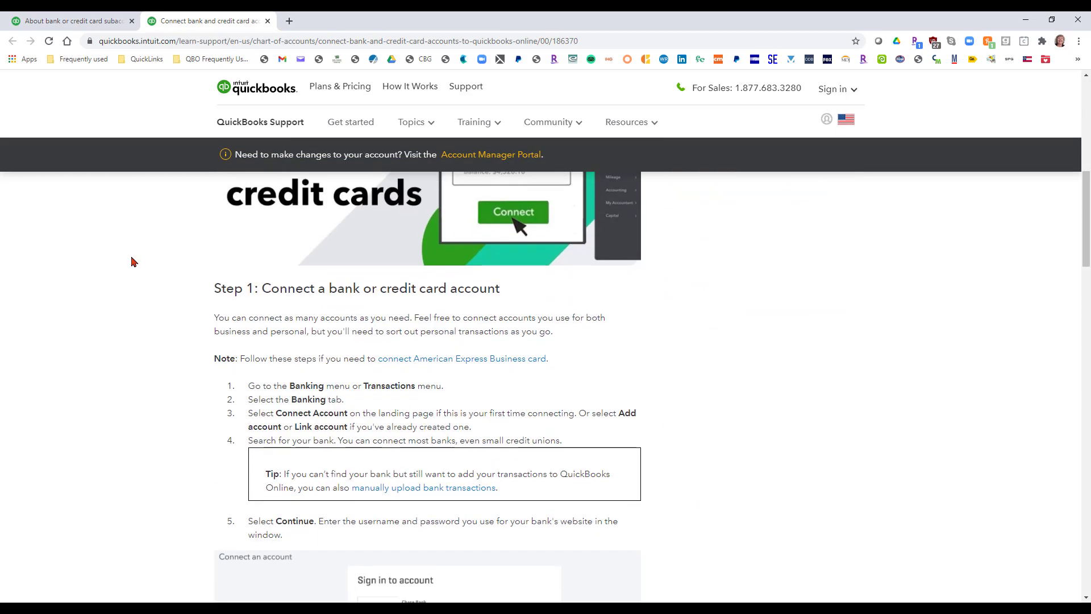
scroll(132, 261, "down", 8)
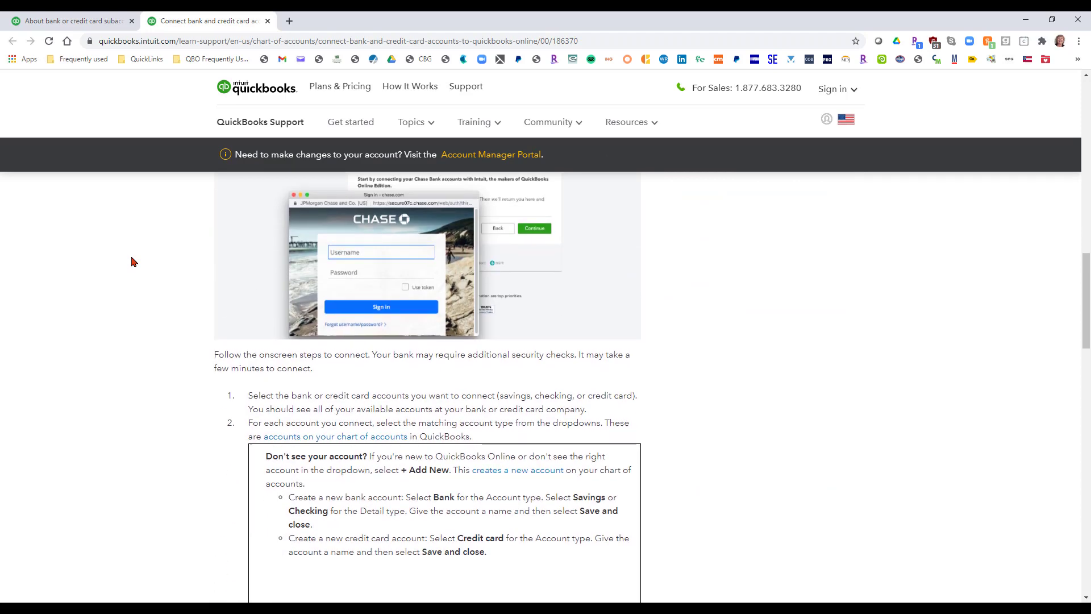
scroll(131, 260, "down", 6)
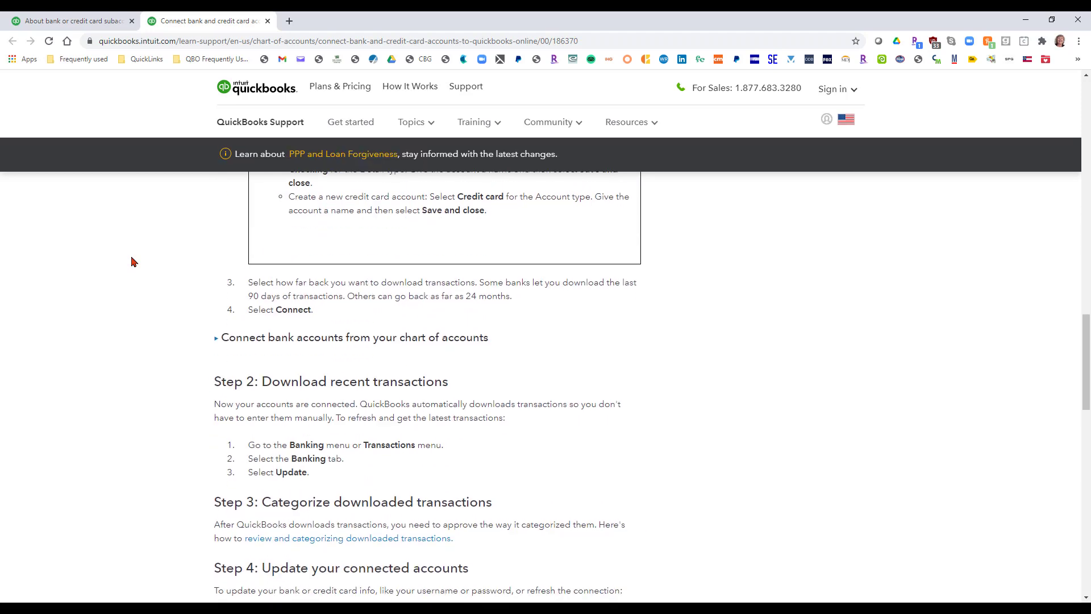
scroll(131, 261, "down", 3)
scroll(131, 261, "down", 4)
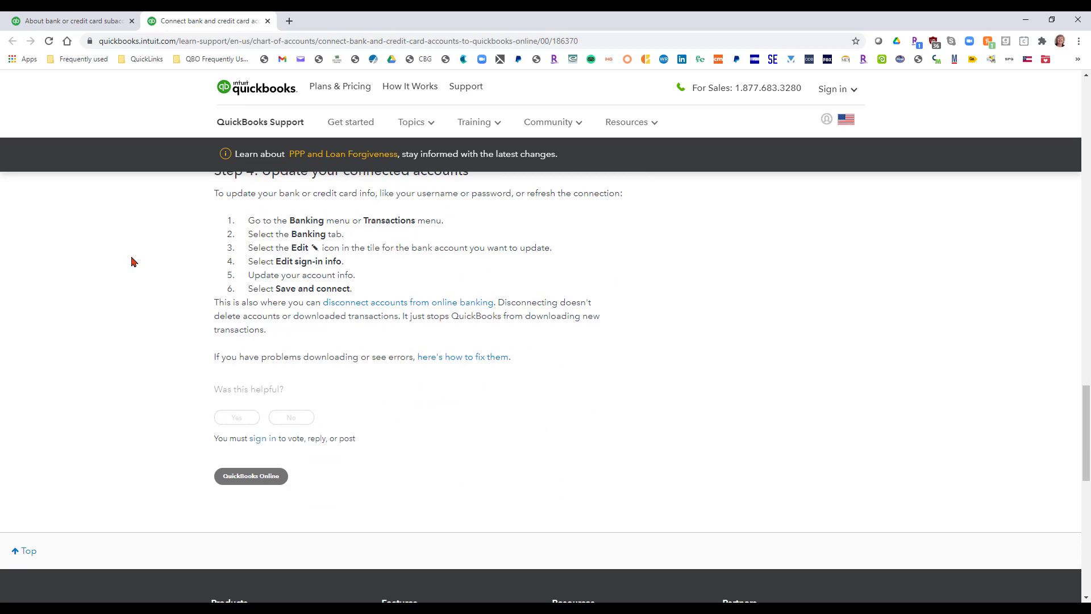
scroll(132, 261, "up", 10)
scroll(131, 261, "up", 15)
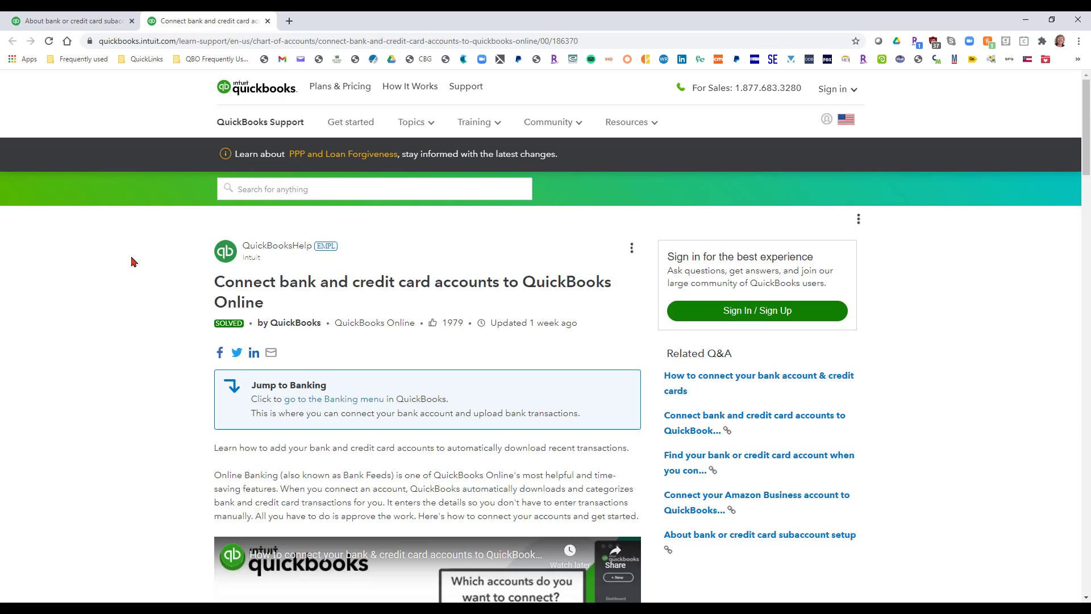